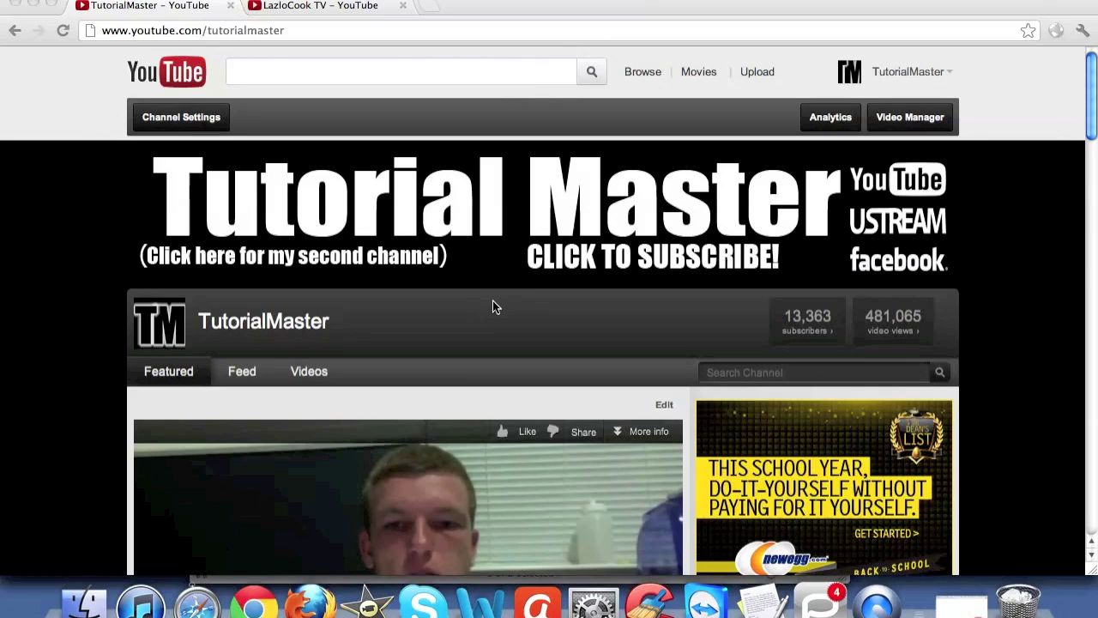
Step: Switch Chrome to the LazloCook TV tab, then launch iMovie from the Dock
left_click(322, 7)
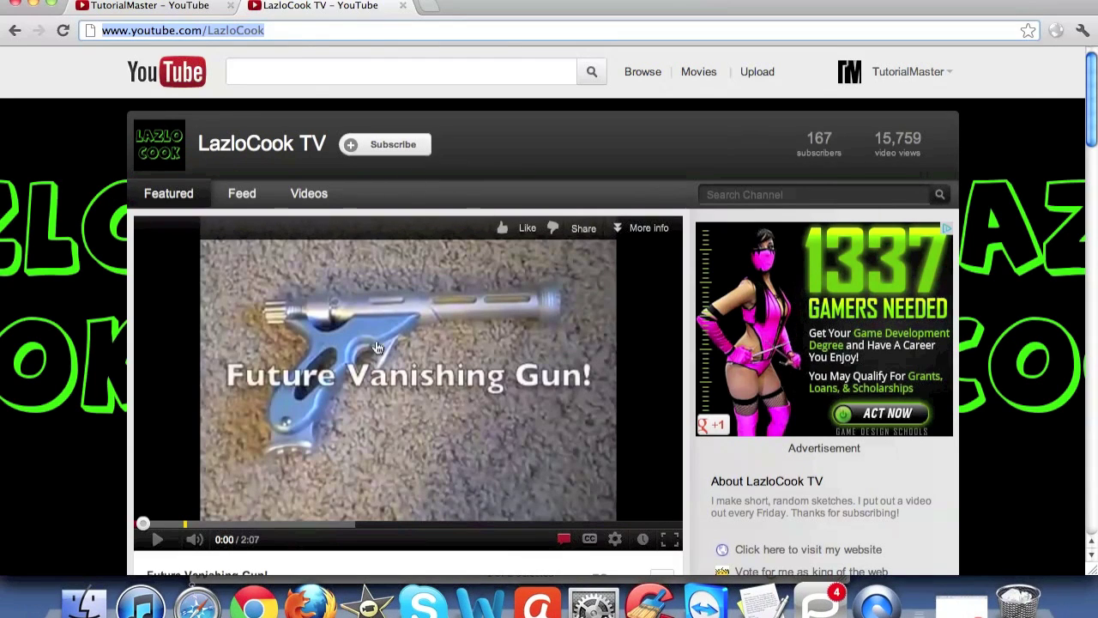
left_click(367, 606)
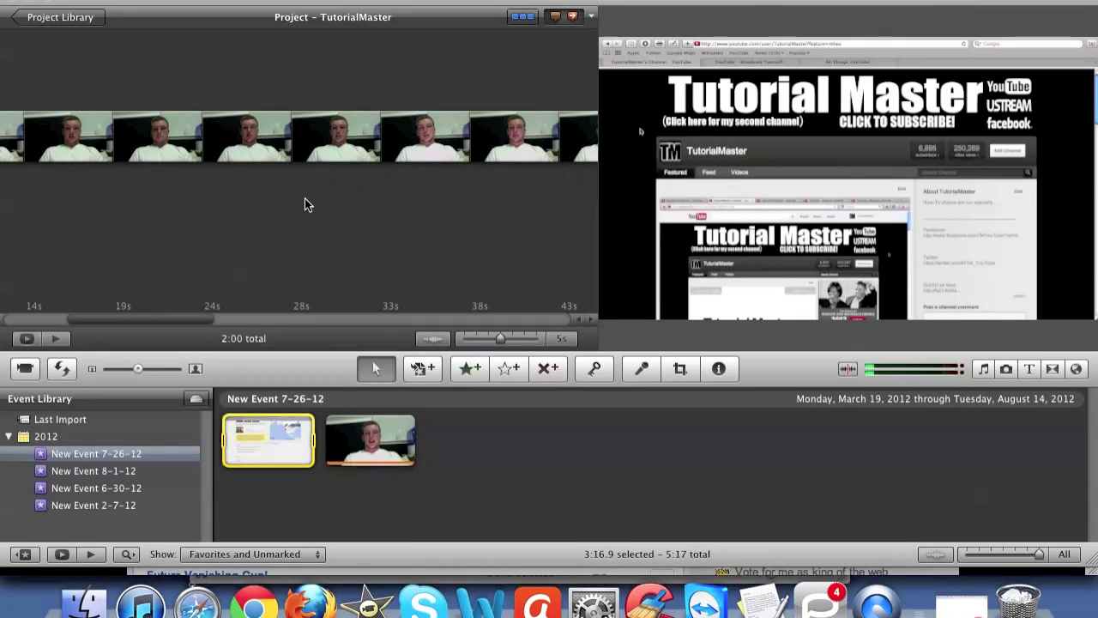
Step: Drag a selected range of the screen-recording clip onto the webcam clip at about 19 seconds
left_click(98, 133)
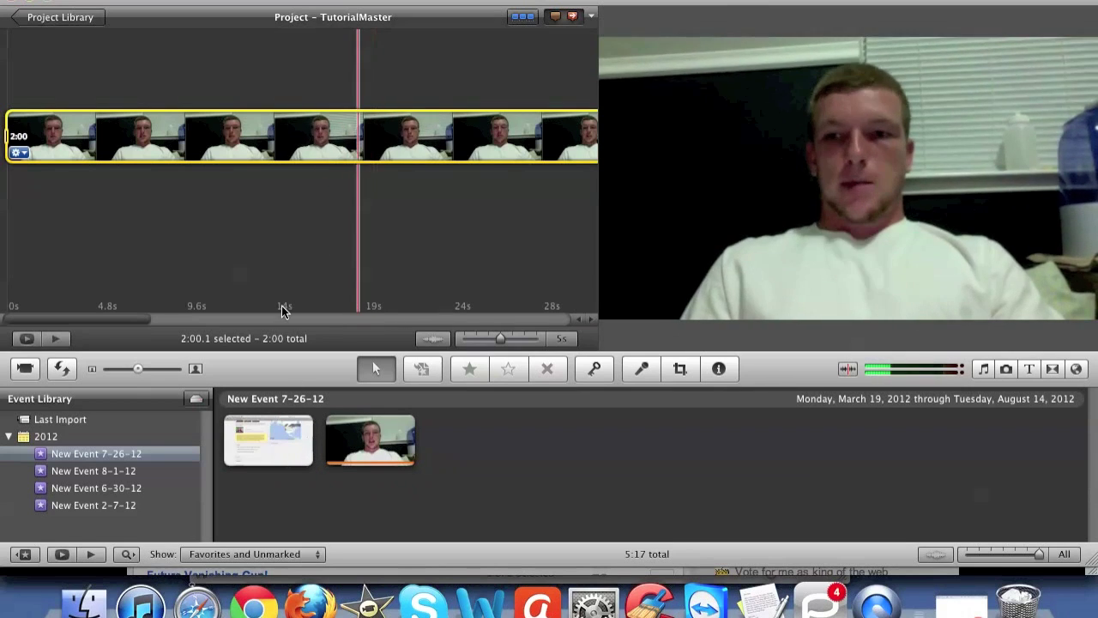
left_click_drag(226, 424, 318, 420)
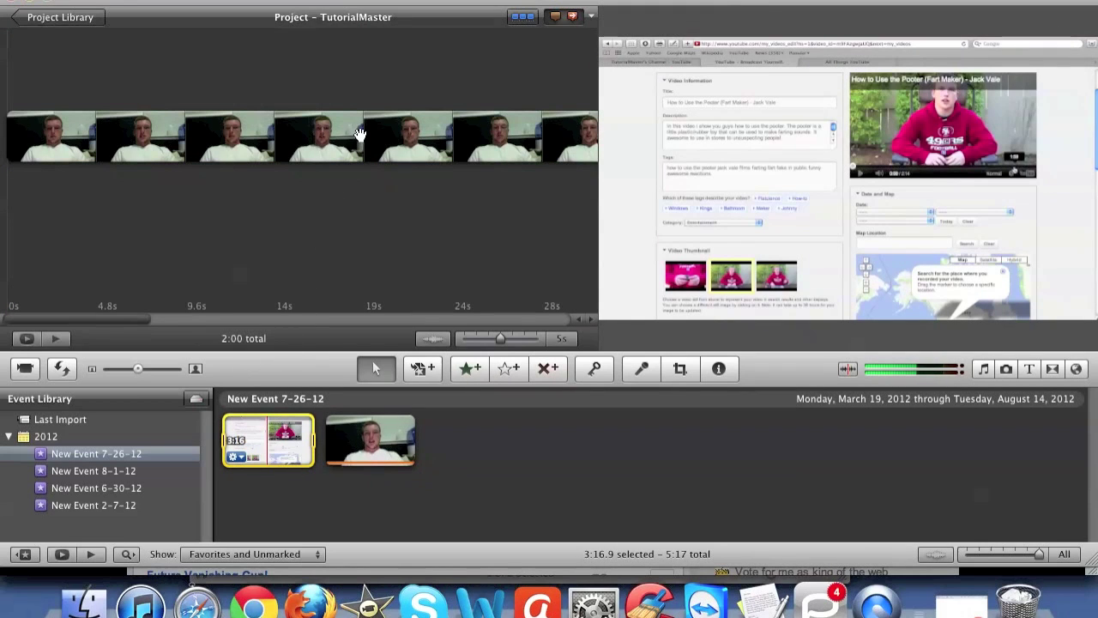
left_click_drag(361, 134, 356, 135)
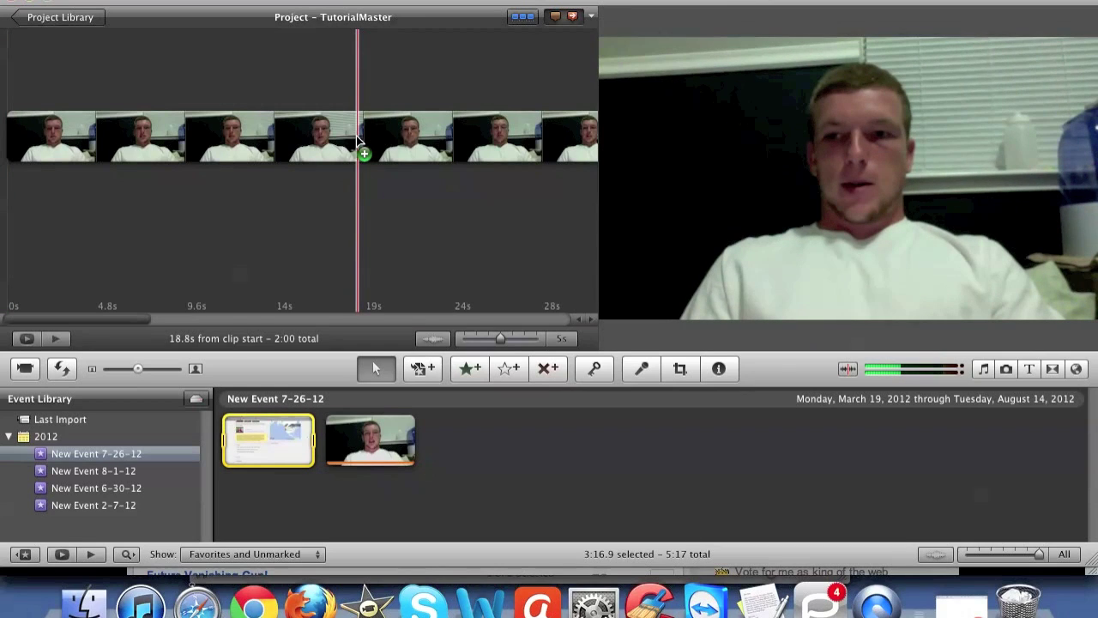
left_click_drag(357, 137, 356, 137)
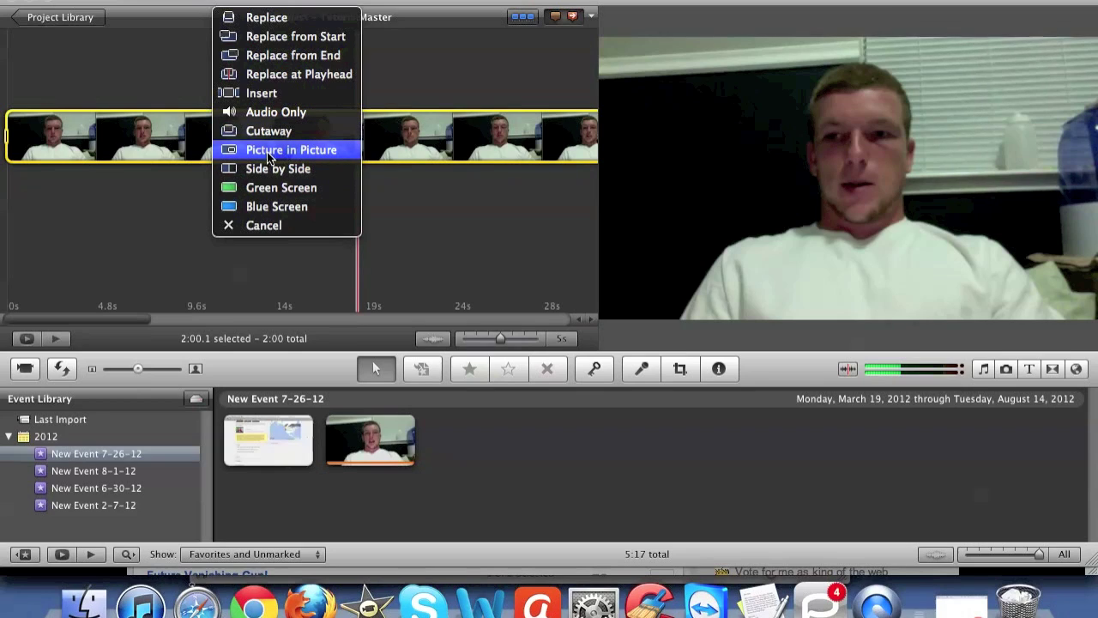
Step: Apply Picture in Picture, enlarge the inset, and position it in the video's top-left corner
left_click(318, 149)
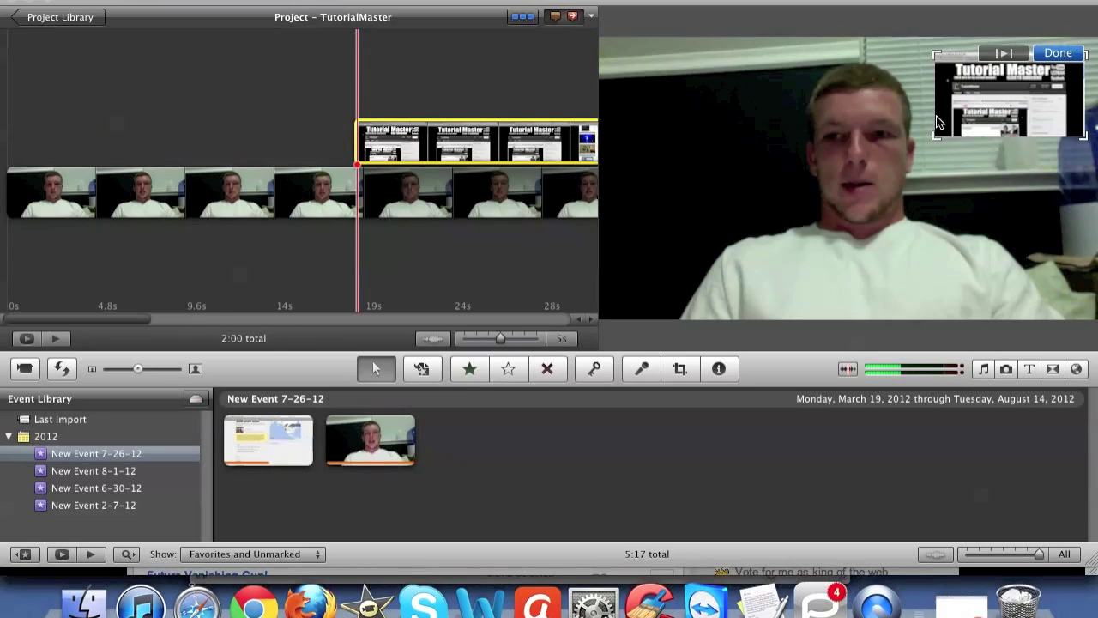
left_click_drag(935, 135, 897, 163)
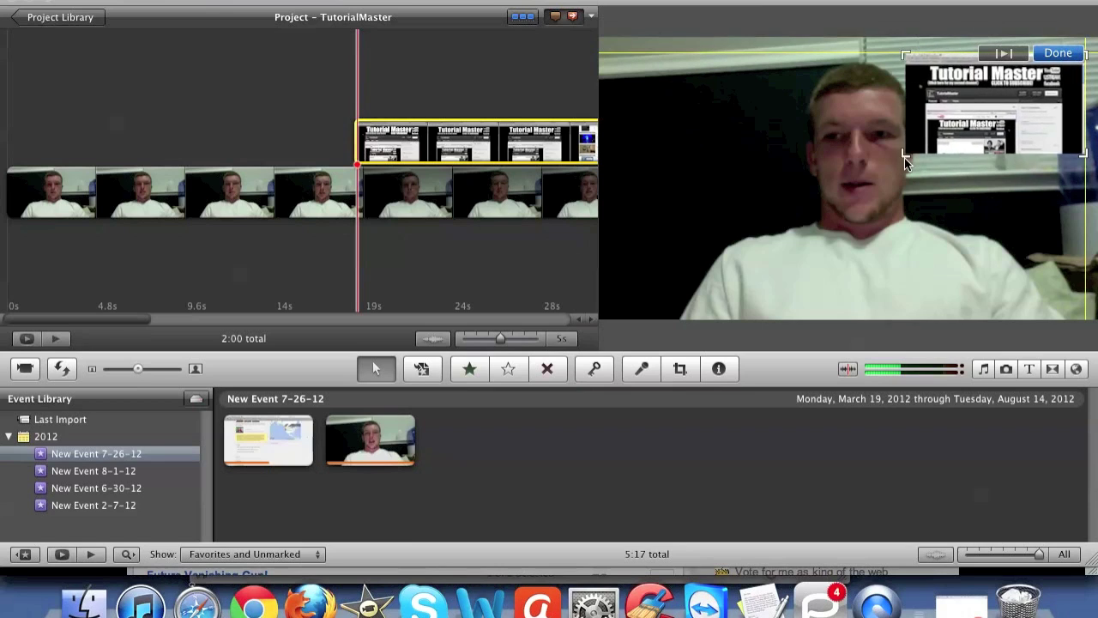
left_click_drag(928, 151, 630, 152)
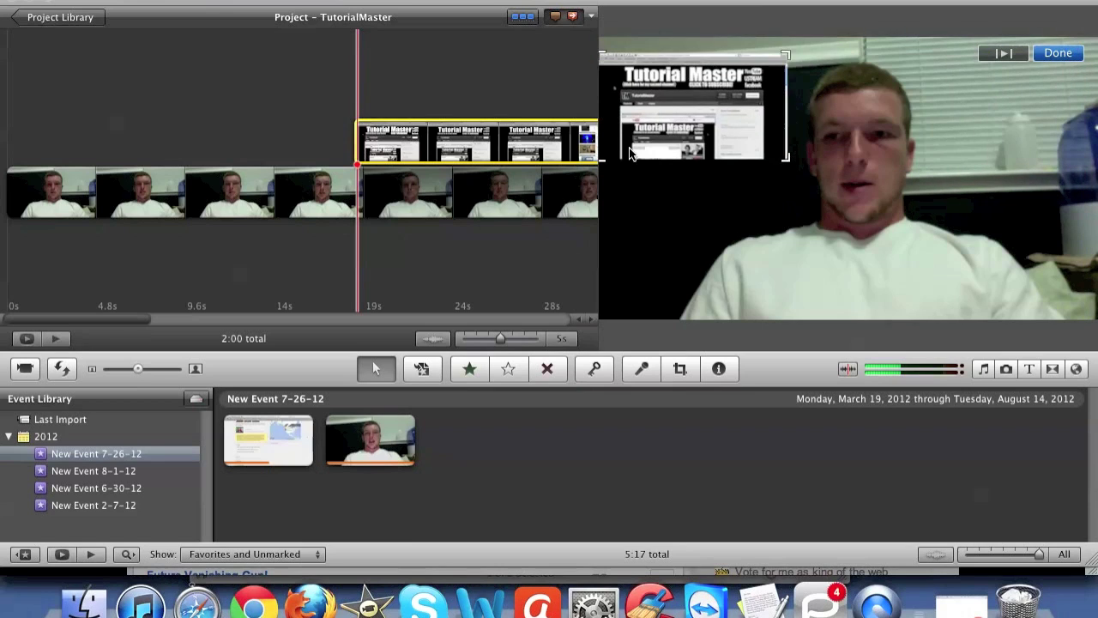
left_click_drag(683, 103, 659, 119)
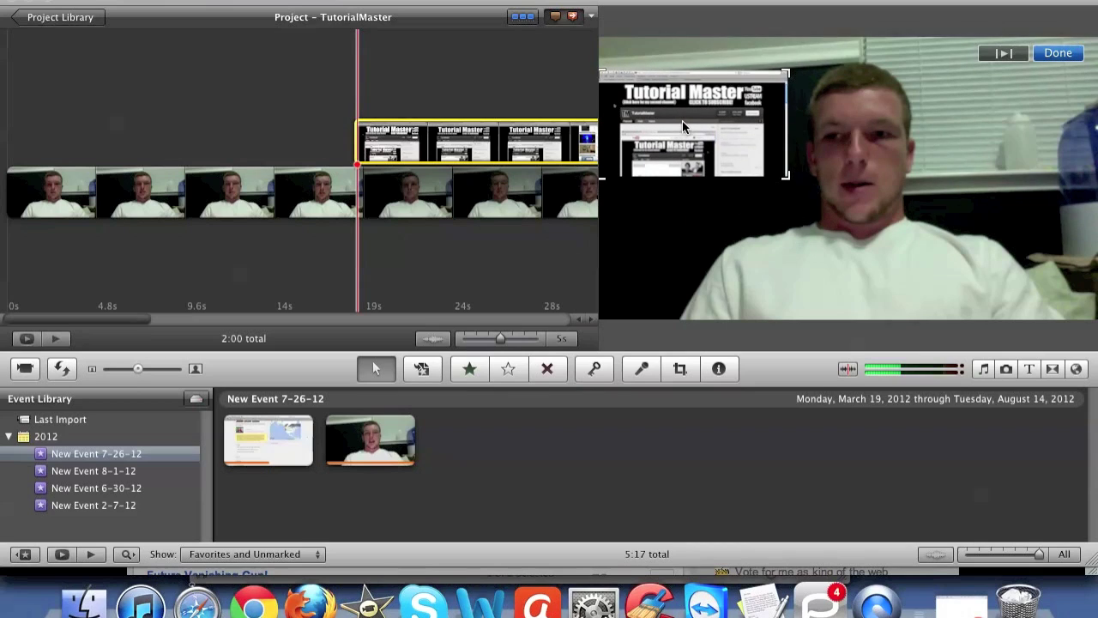
left_click_drag(682, 121, 691, 120)
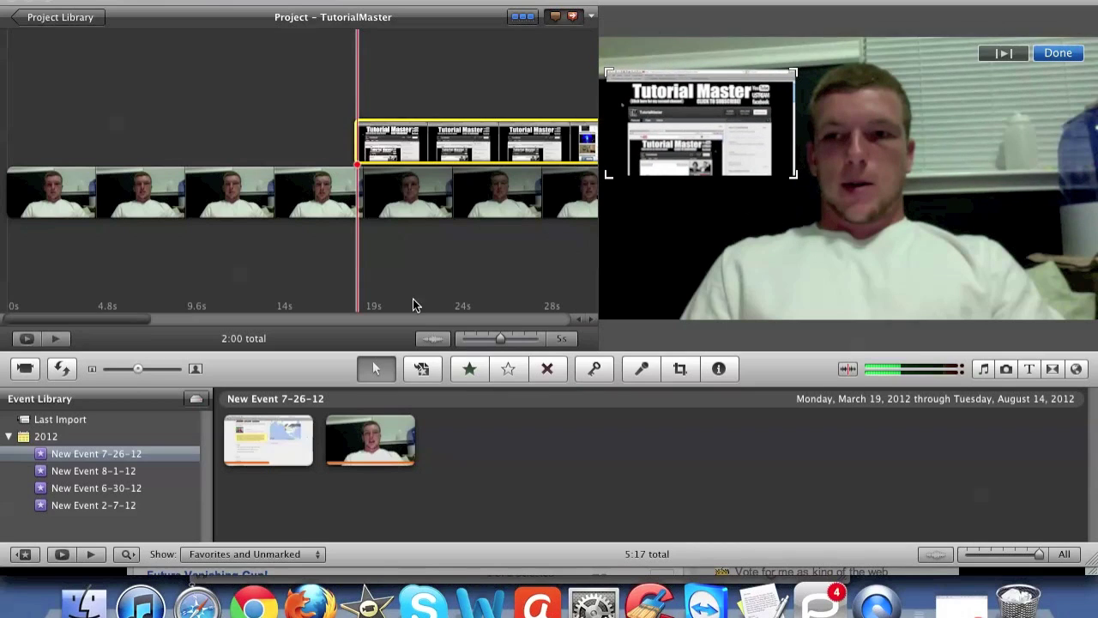
left_click(307, 191)
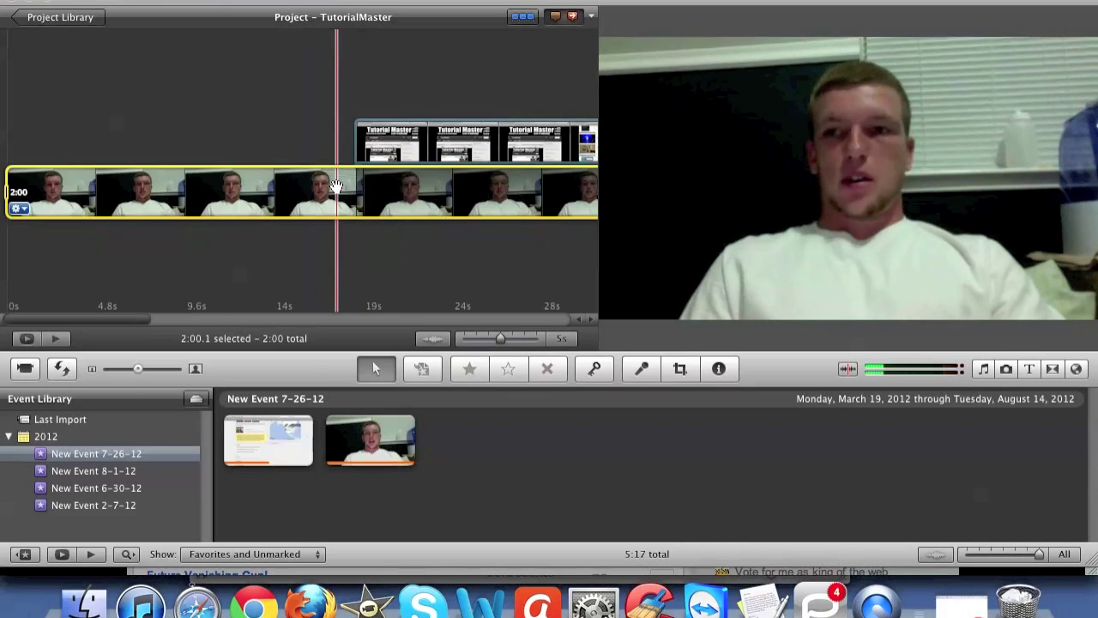
Step: Play back the picture-in-picture result, then delete the overlay clip with Delete Selection
key("space")
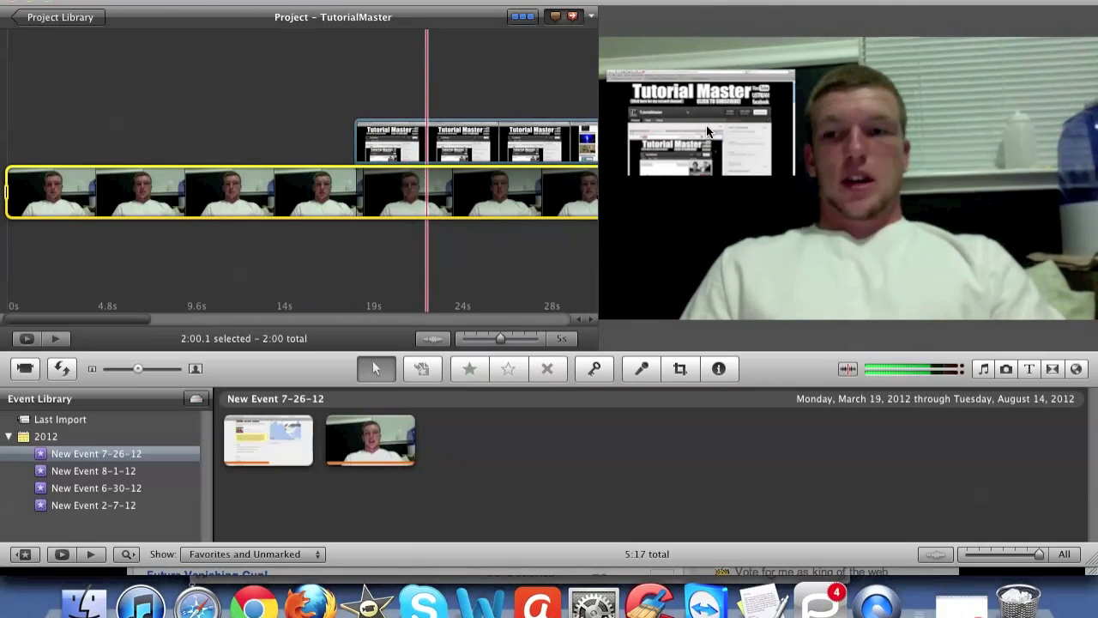
scroll(515, 161, "right", 5)
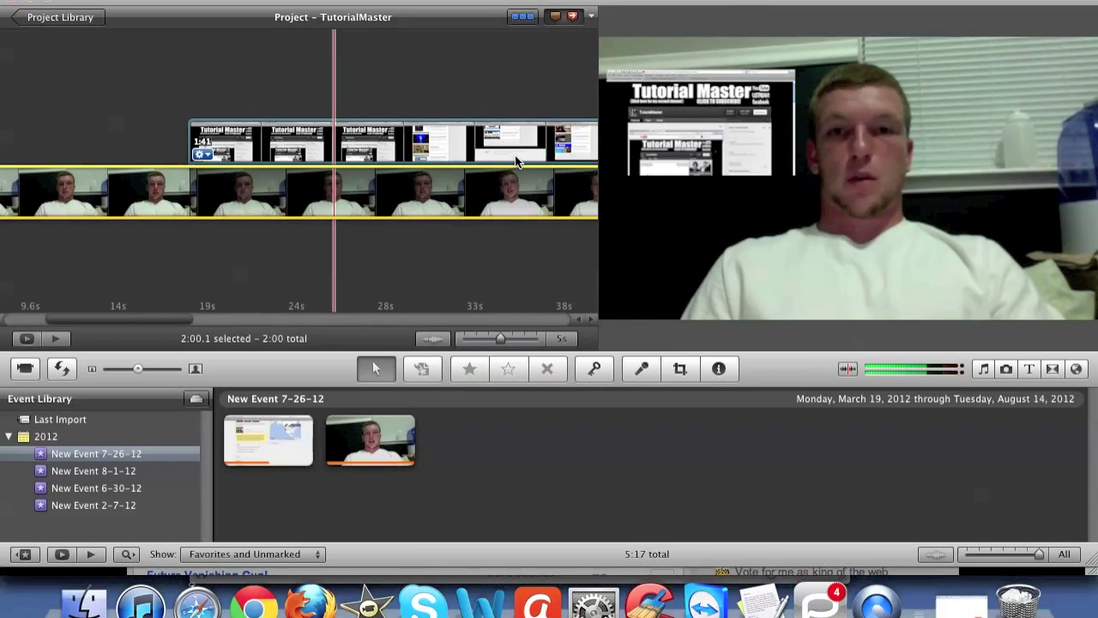
left_click(515, 156)
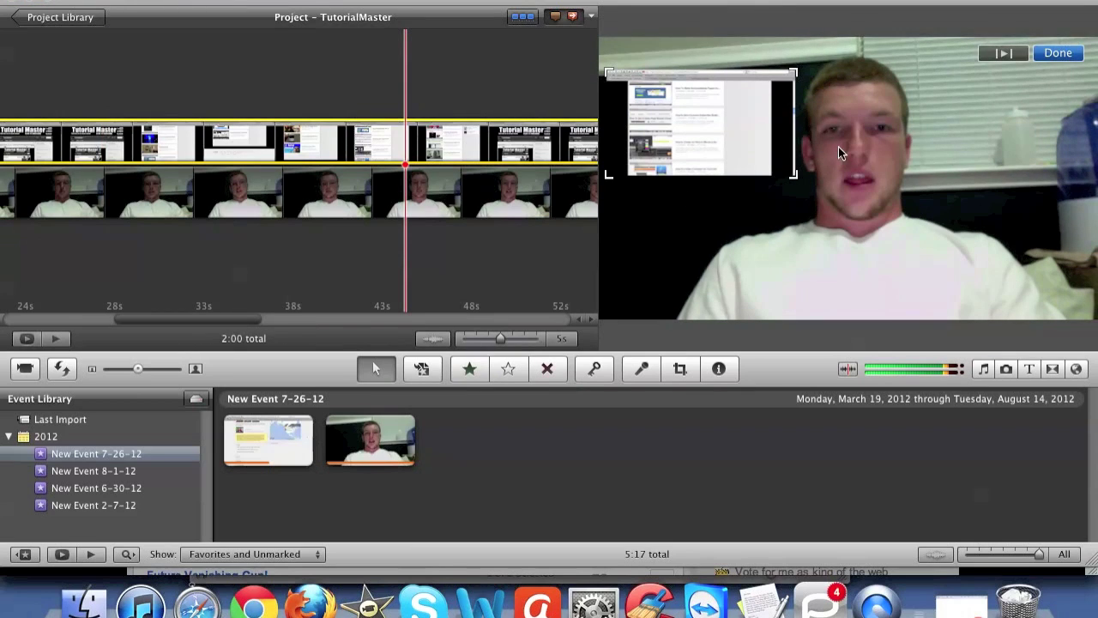
right_click(361, 148)
left_click(411, 258)
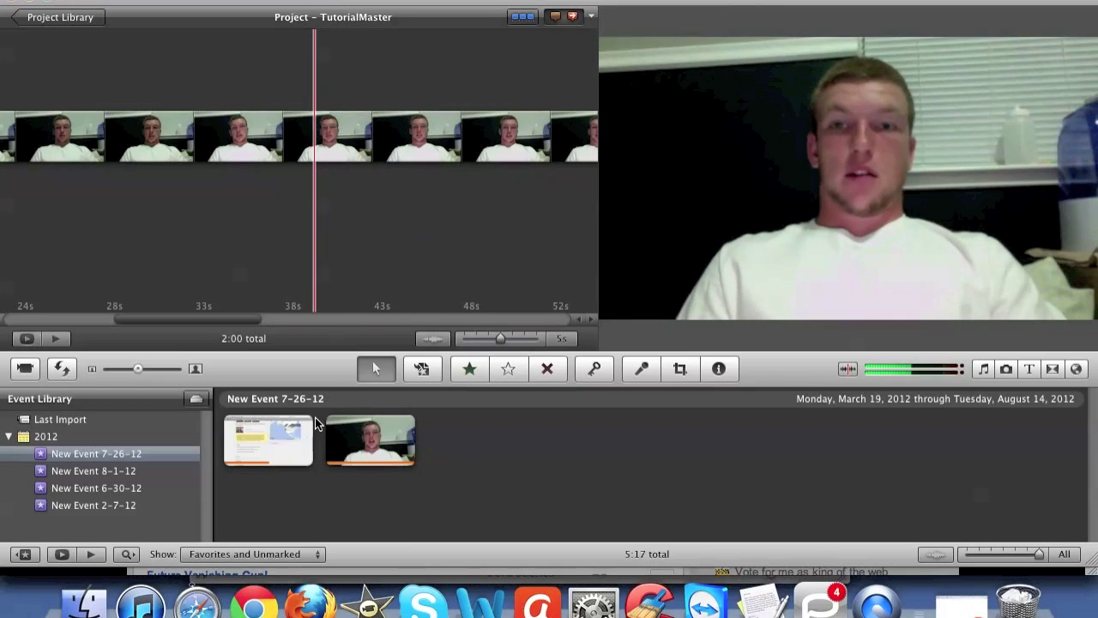
Step: Drop the screen recording onto the webcam clip as a Side by Side overlay
mouse_move(224, 435)
left_mouse_down()
mouse_move(319, 435)
mouse_move(260, 261)
mouse_move(289, 140)
left_mouse_up()
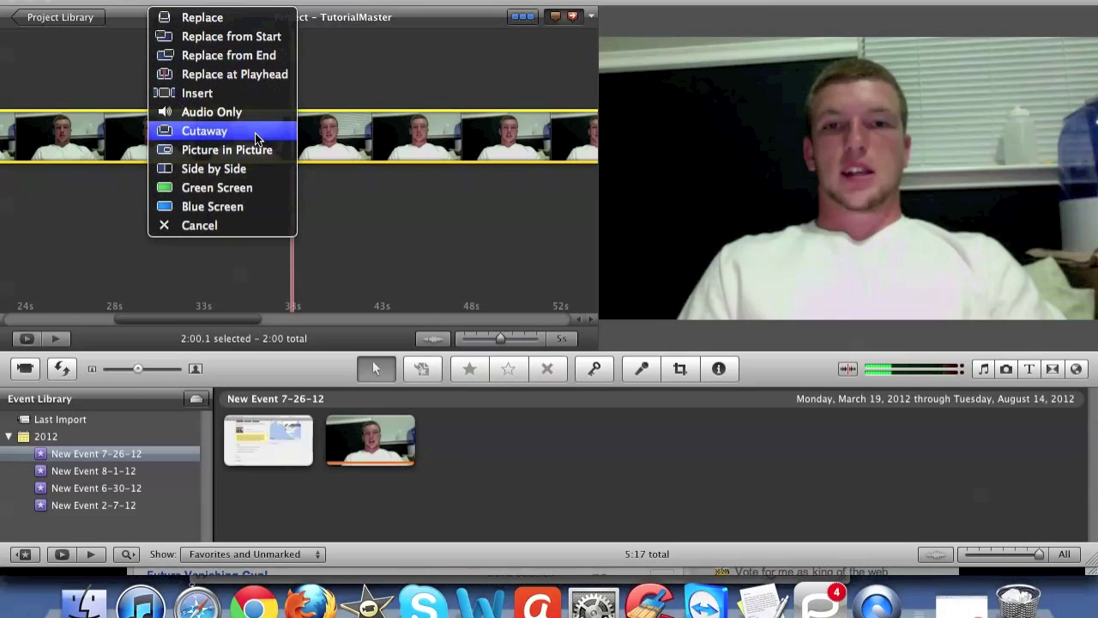
left_click(253, 169)
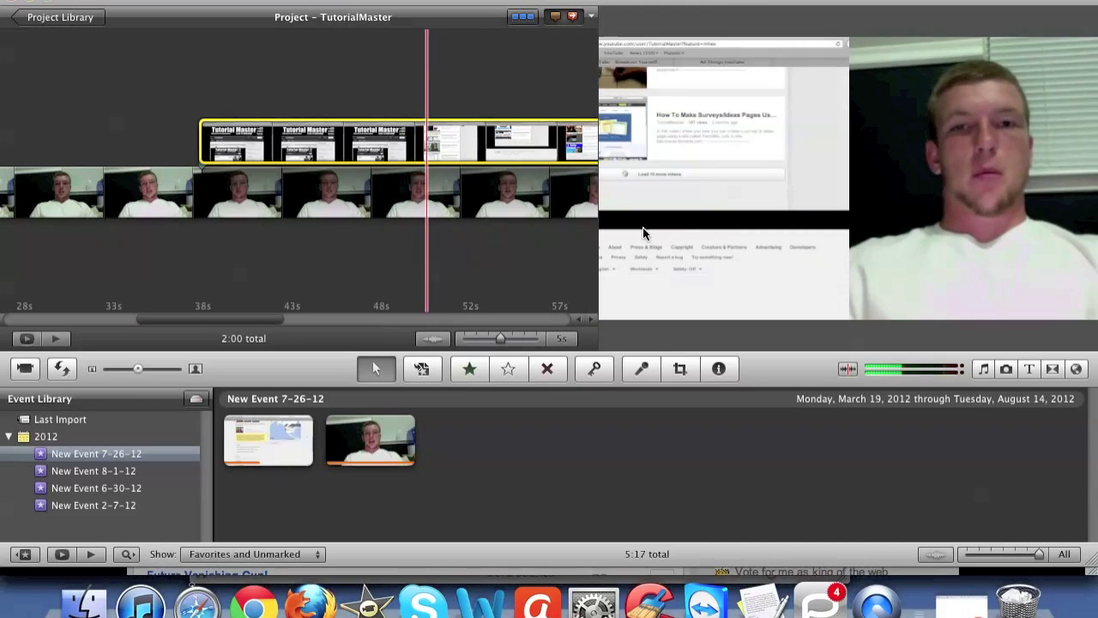
Step: Delete the side-by-side overlay and drag the whole screen recording onto the webcam clip
right_click(405, 135)
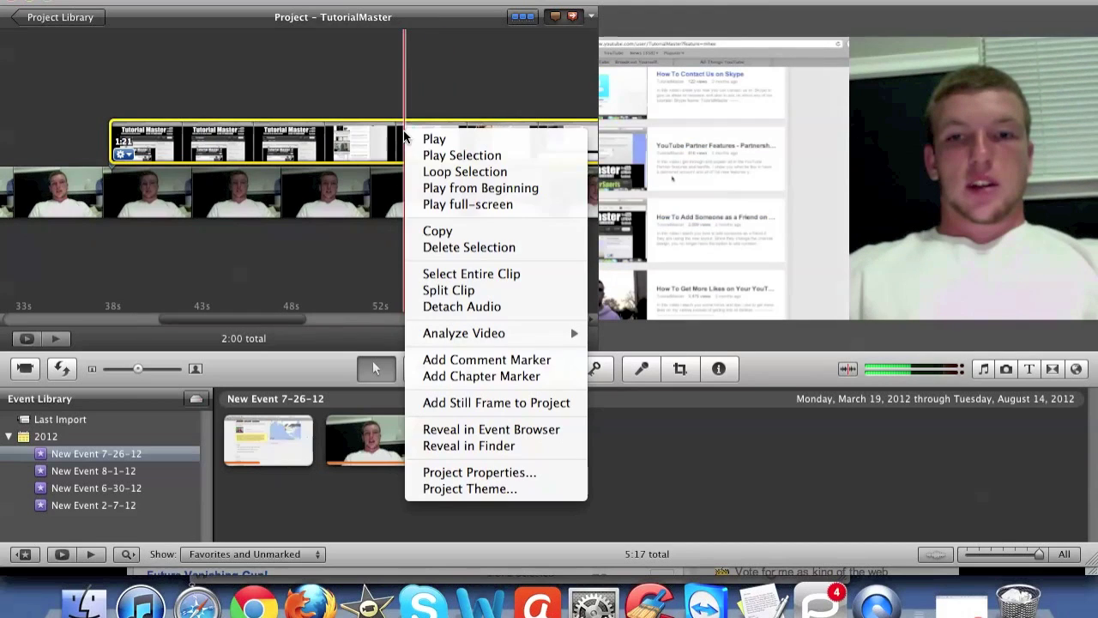
left_click(452, 249)
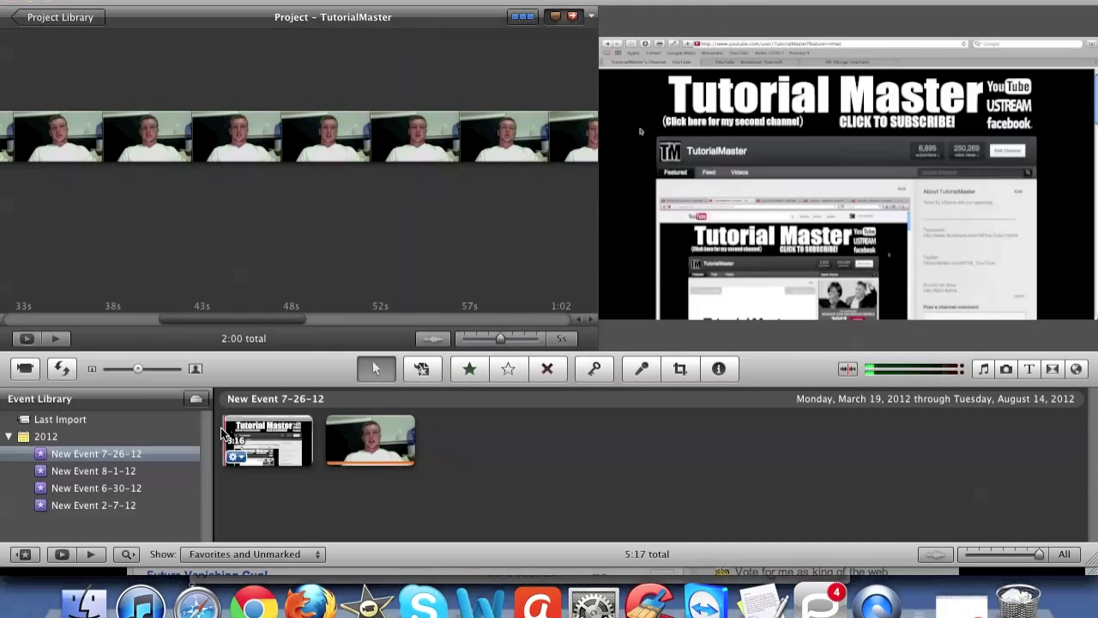
mouse_move(230, 434)
left_mouse_down()
mouse_move(319, 430)
mouse_move(287, 137)
left_mouse_up()
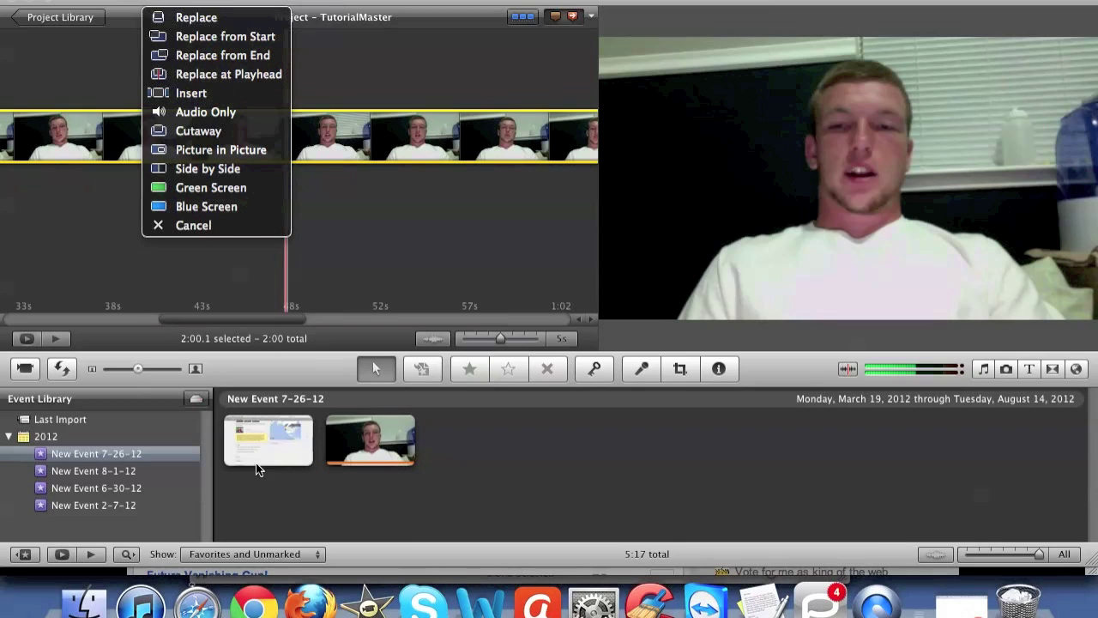
Step: Apply the clip as a Cutaway, delete it, and drop the screen recording on the webcam clip again
left_click(193, 130)
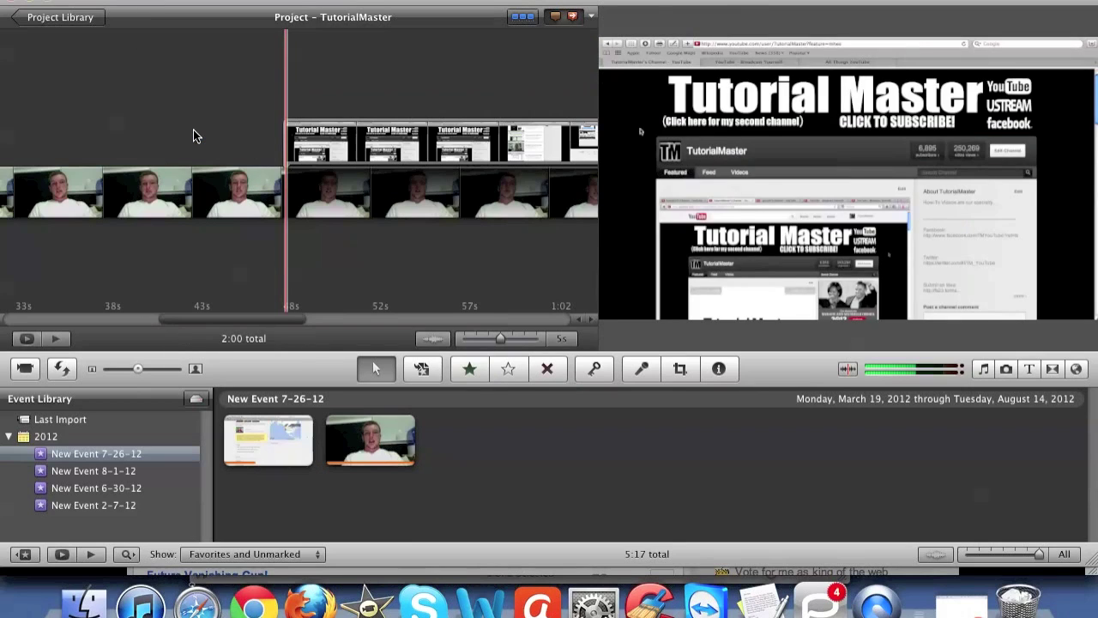
mouse_move(359, 137)
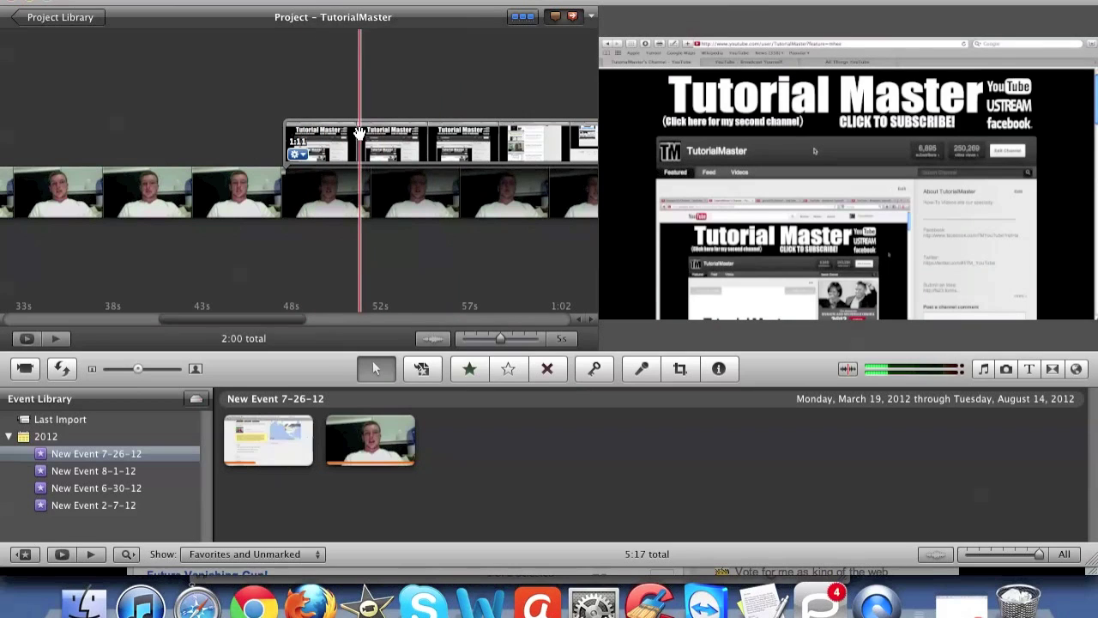
left_click(359, 138)
right_click(359, 133)
left_click(424, 252)
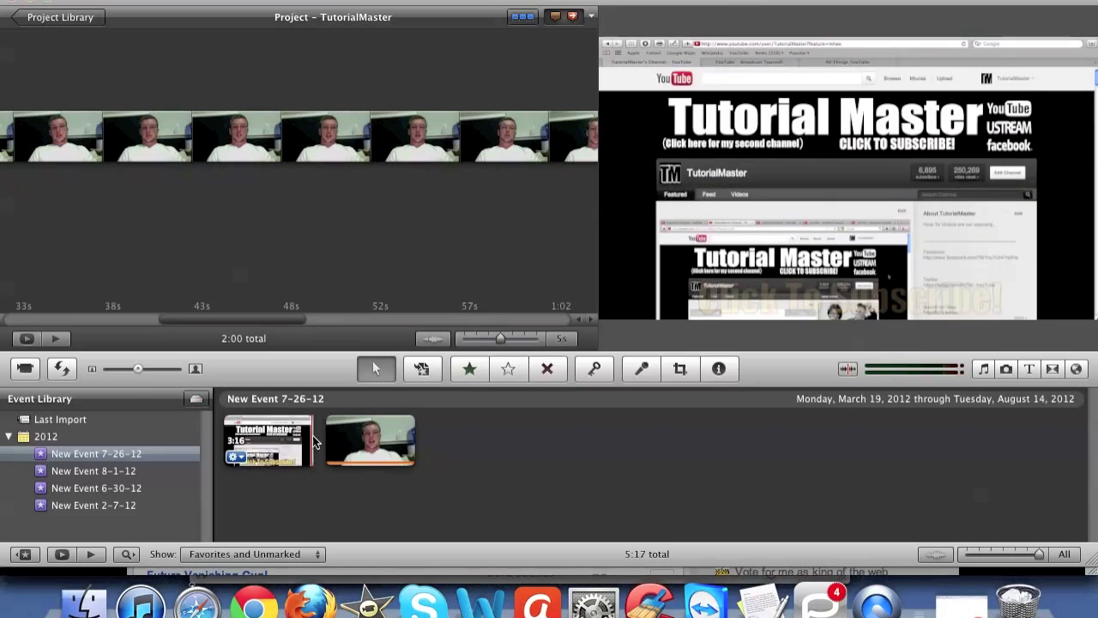
left_click(309, 437)
left_click_drag(257, 439, 266, 139)
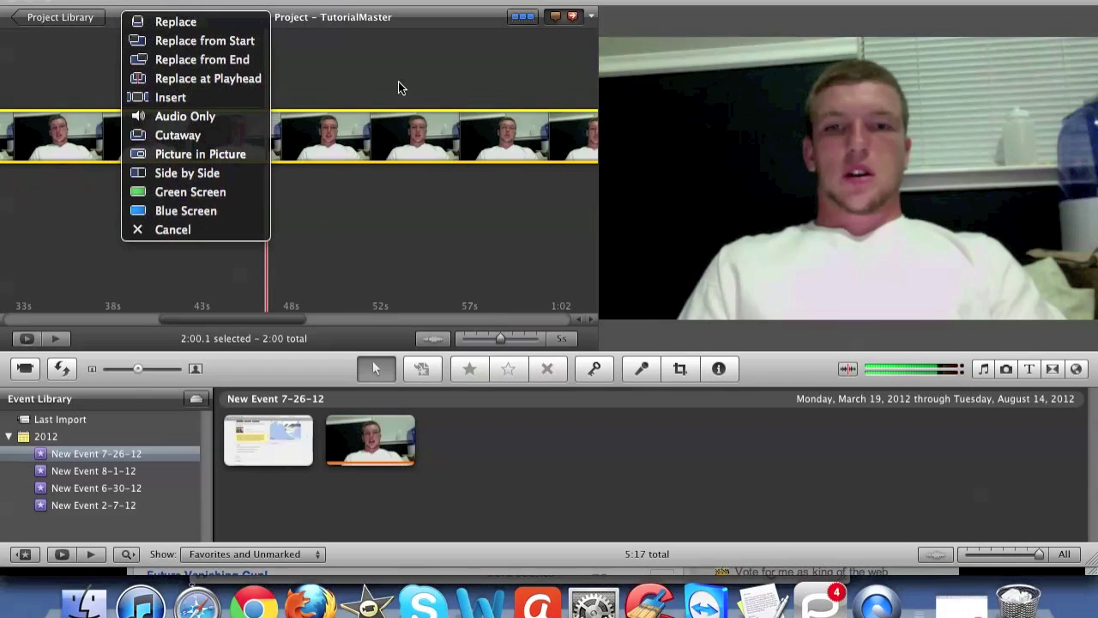
Step: Open and dismiss the Share menu, then return to the LazloCook TV page in Chrome
left_click(319, 1)
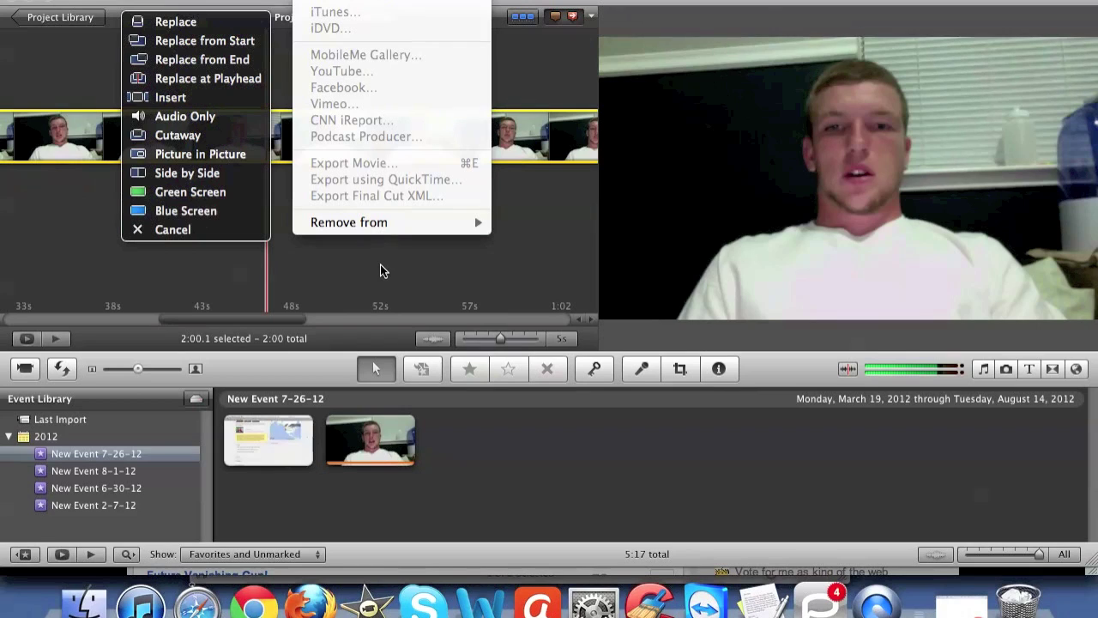
left_click(383, 268)
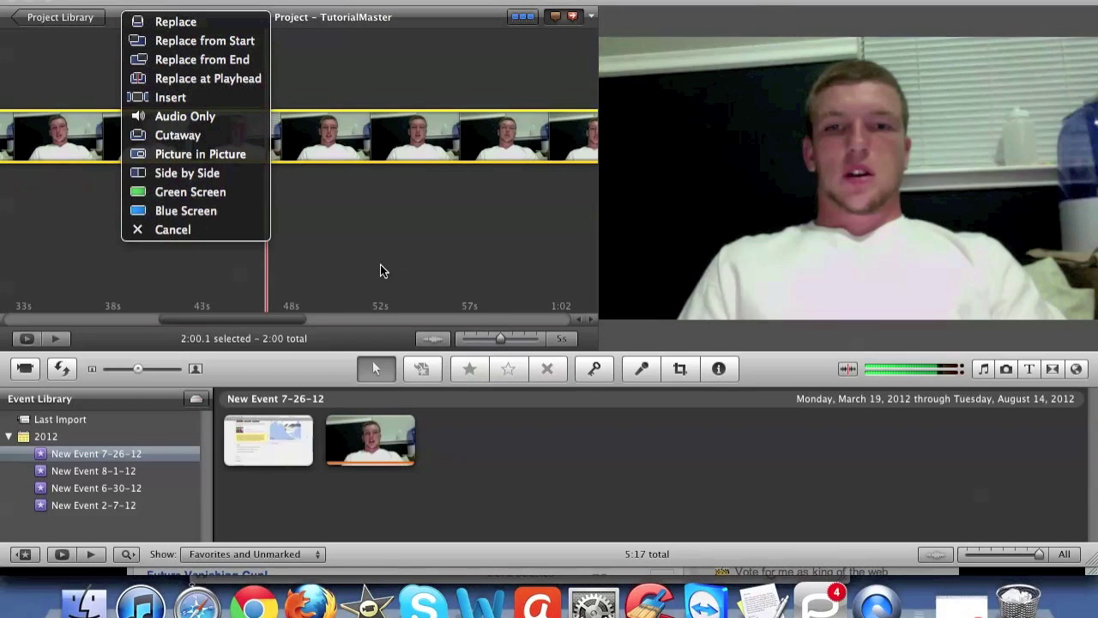
left_click(258, 603)
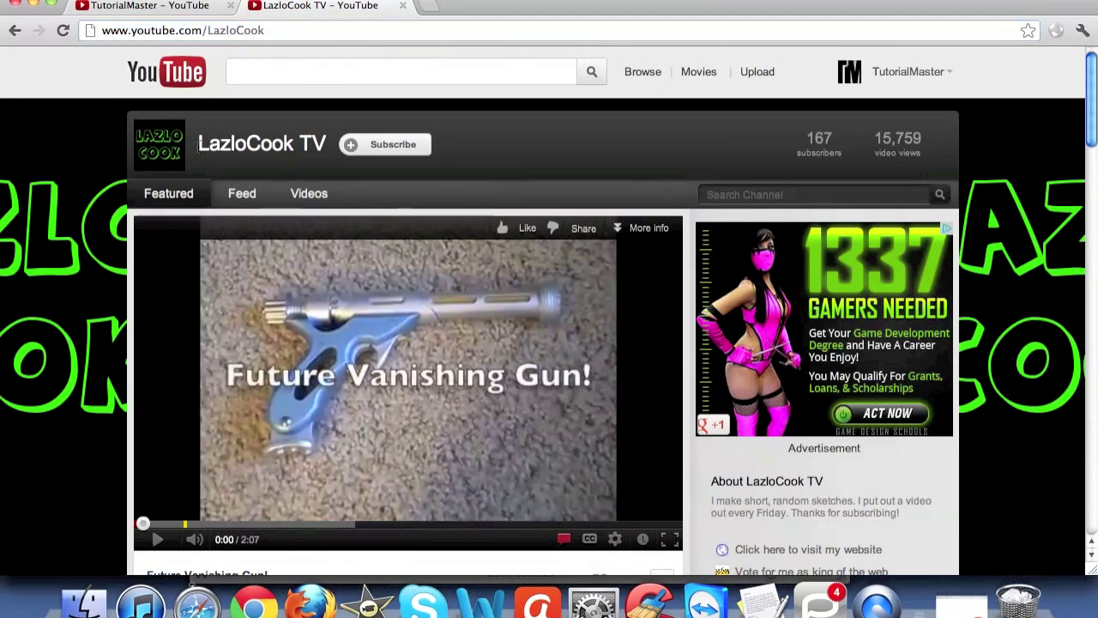
Step: Switch to the 'TutorialMaster – YouTube' tab in Chrome
left_click_drag(199, 144, 279, 147)
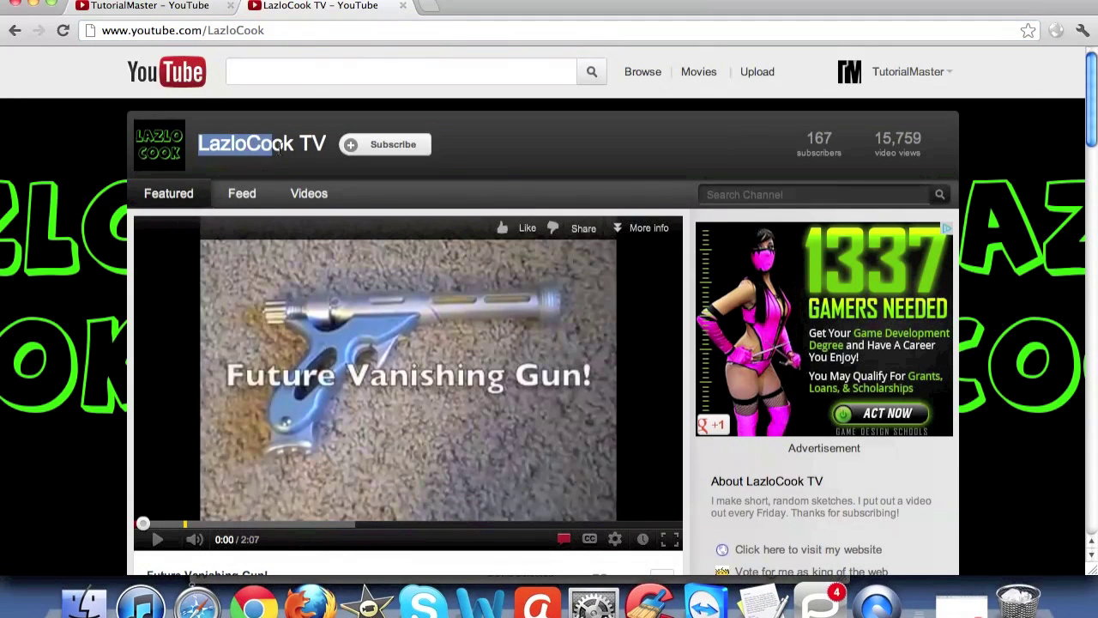
left_click(155, 6)
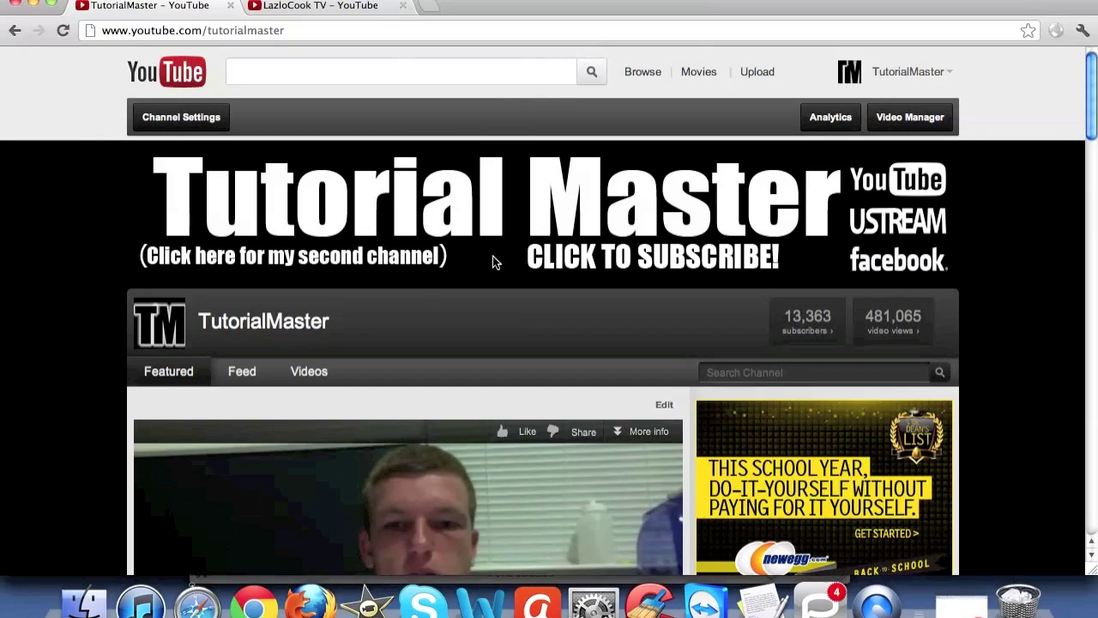